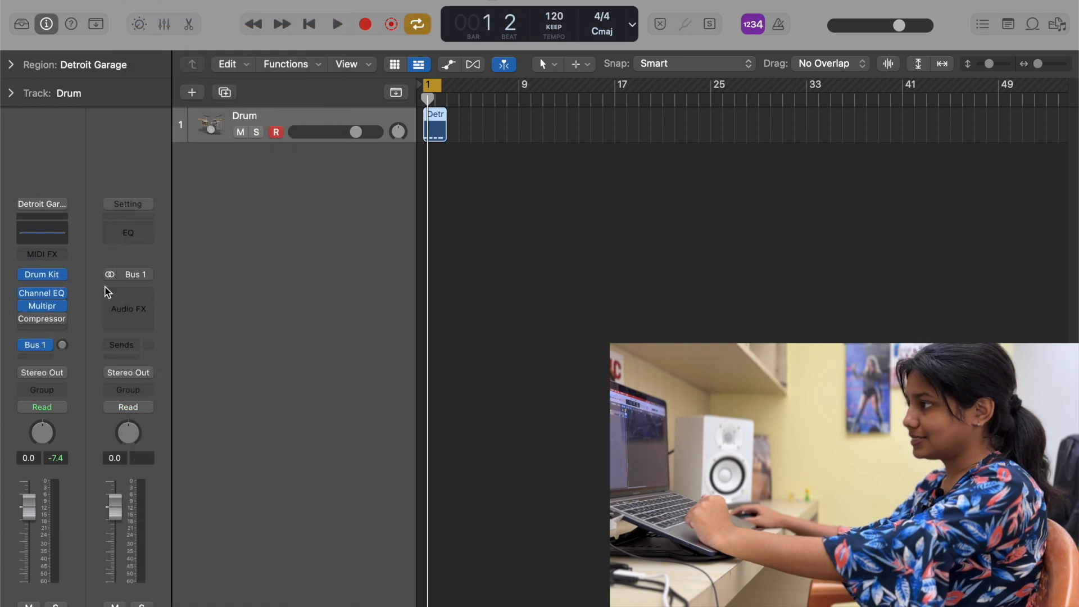
Insert a stereo Test Oscillator on the Bus 1 aux channel and bypass it to silence the tone.
{"action": "left_click", "coordinate": [135, 292]}
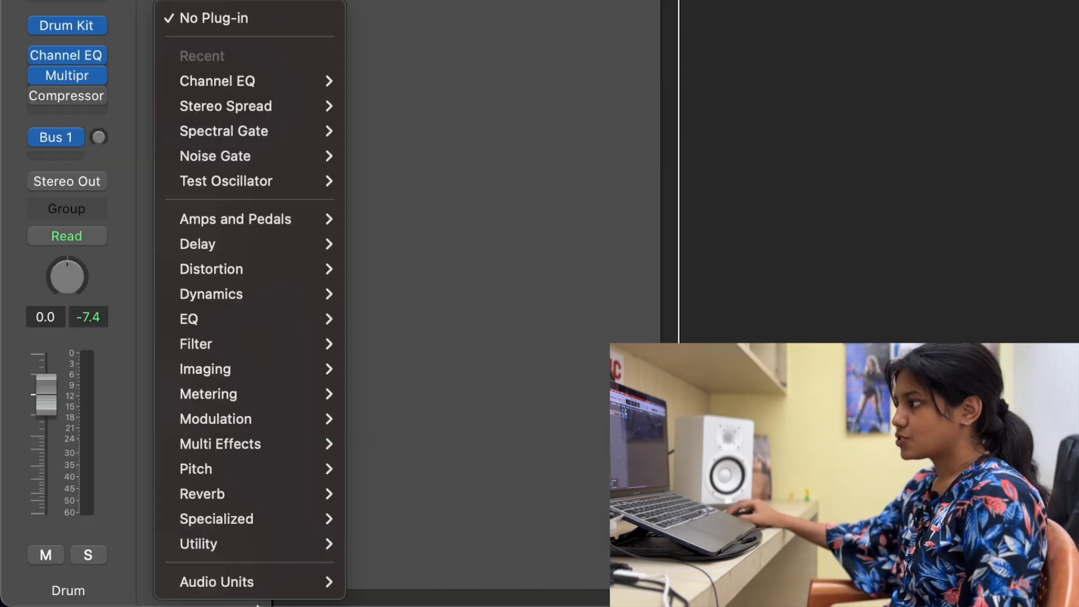
{"action": "mouse_move", "coordinate": [253, 552]}
{"action": "mouse_move", "coordinate": [374, 590]}
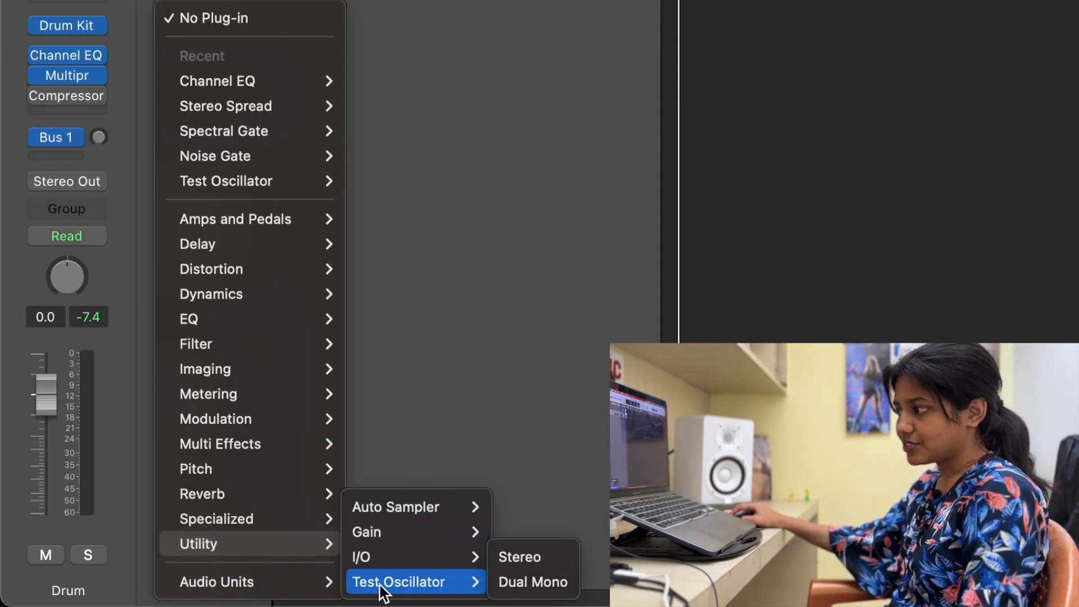
{"action": "left_click", "coordinate": [523, 555]}
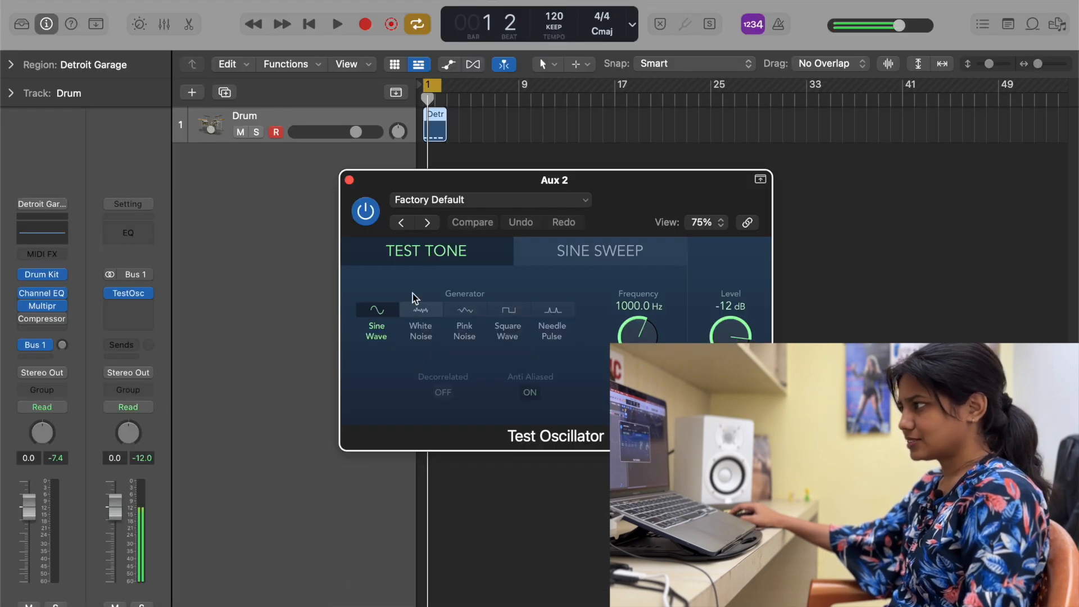
{"action": "left_click", "coordinate": [375, 209]}
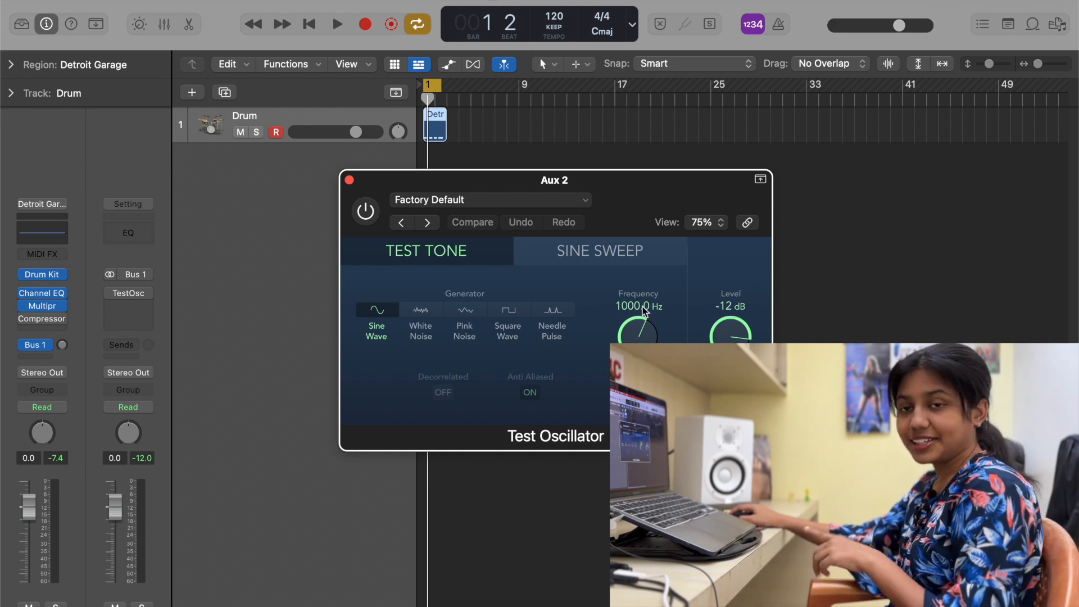
{"action": "left_click", "coordinate": [373, 218]}
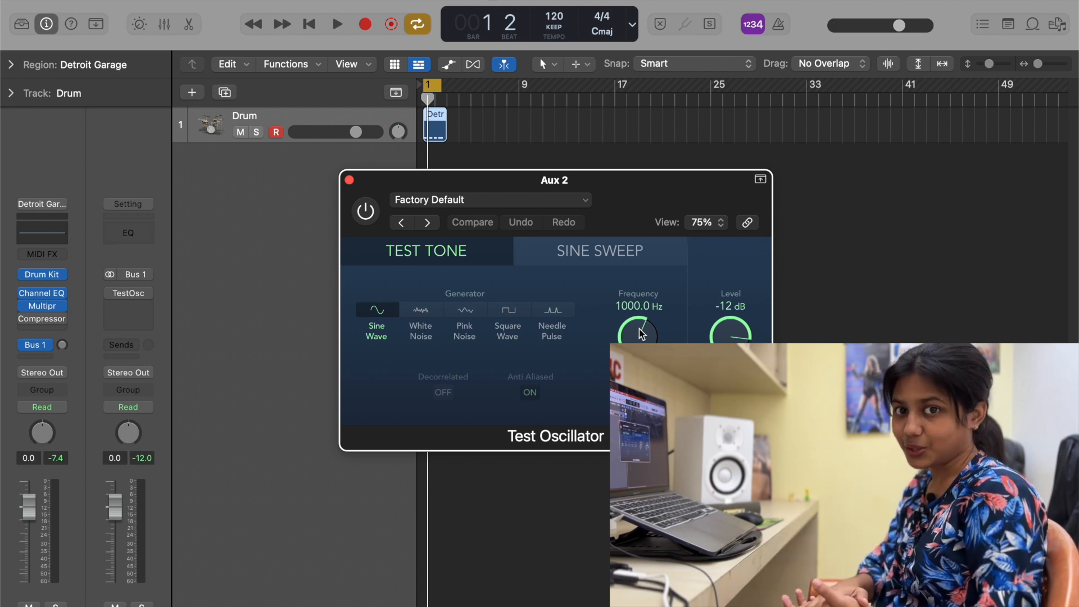
Set the Test Oscillator's sine wave frequency to 60 Hz.
{"action": "double_click", "coordinate": [626, 305]}
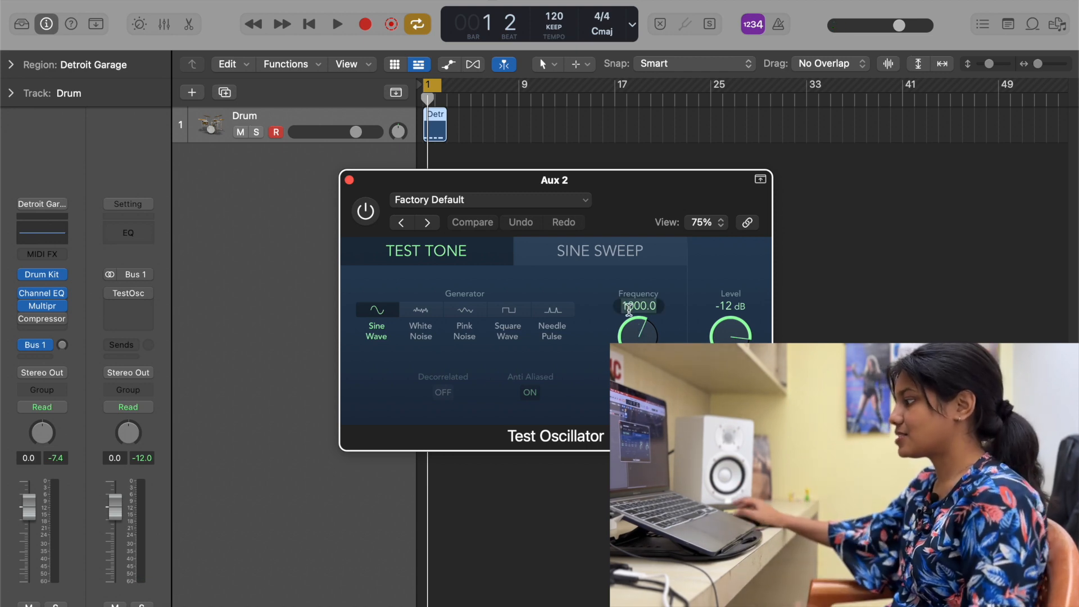
{"action": "type", "text": "60"}
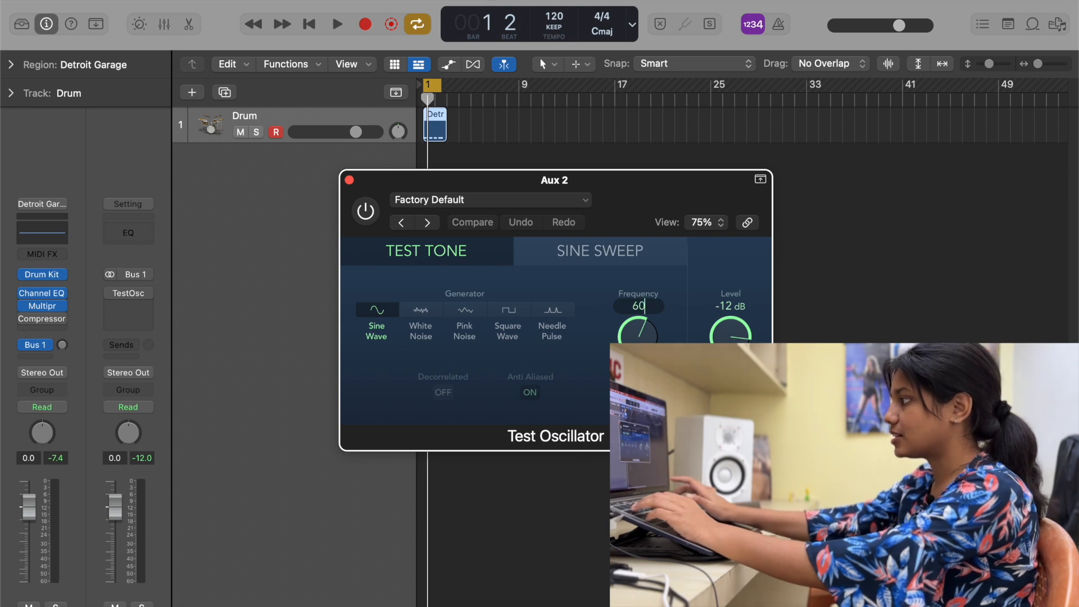
{"action": "key", "text": "Return"}
Audition the 60 Hz tone by switching the oscillator on and off twice, and close its window.
{"action": "left_click", "coordinate": [368, 212]}
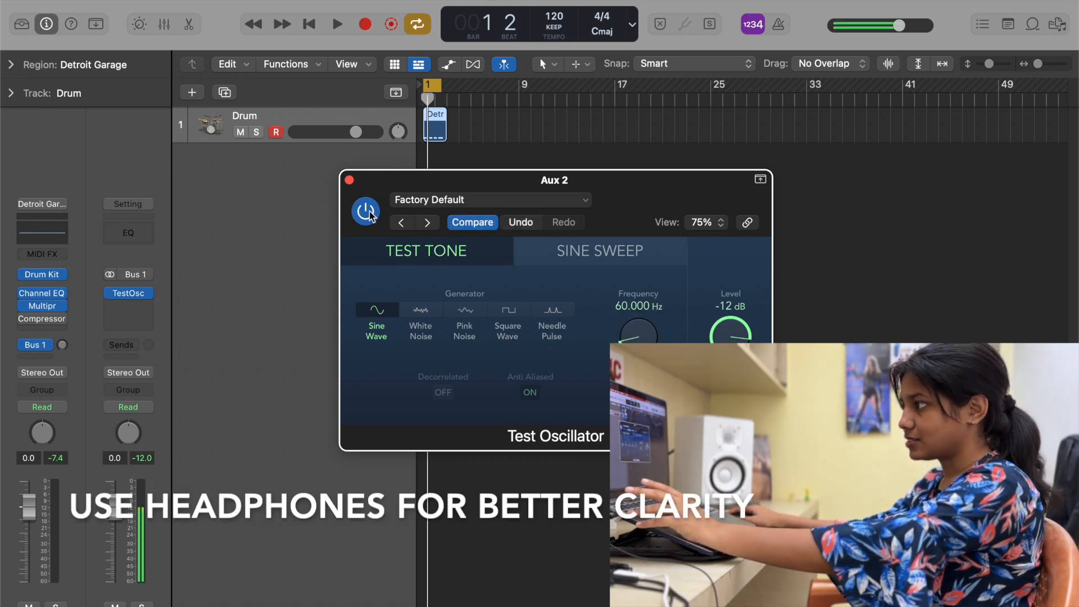
{"action": "left_click", "coordinate": [369, 214]}
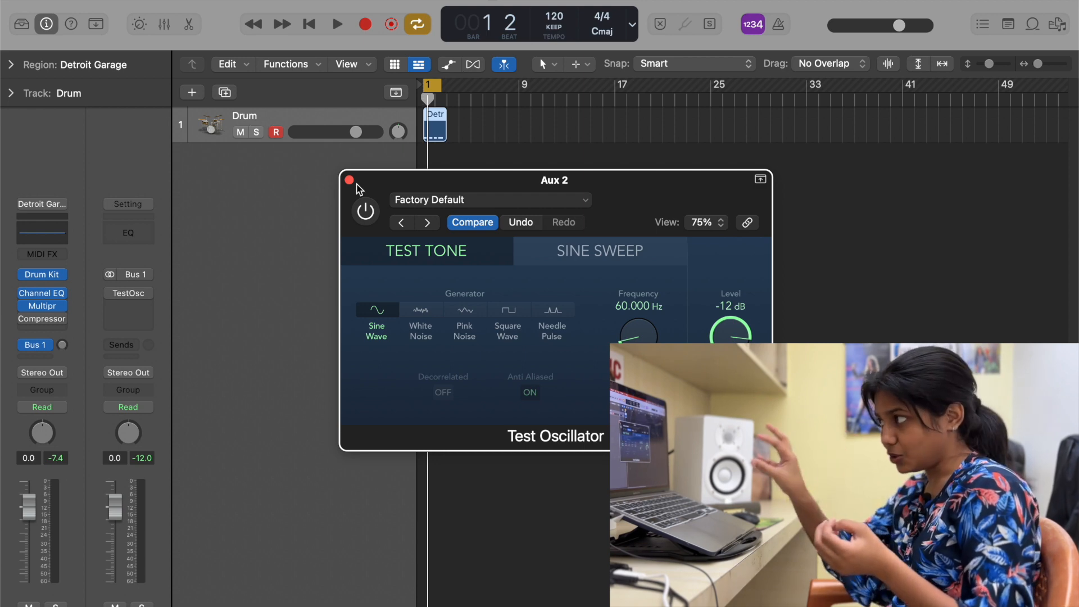
{"action": "left_click", "coordinate": [366, 209]}
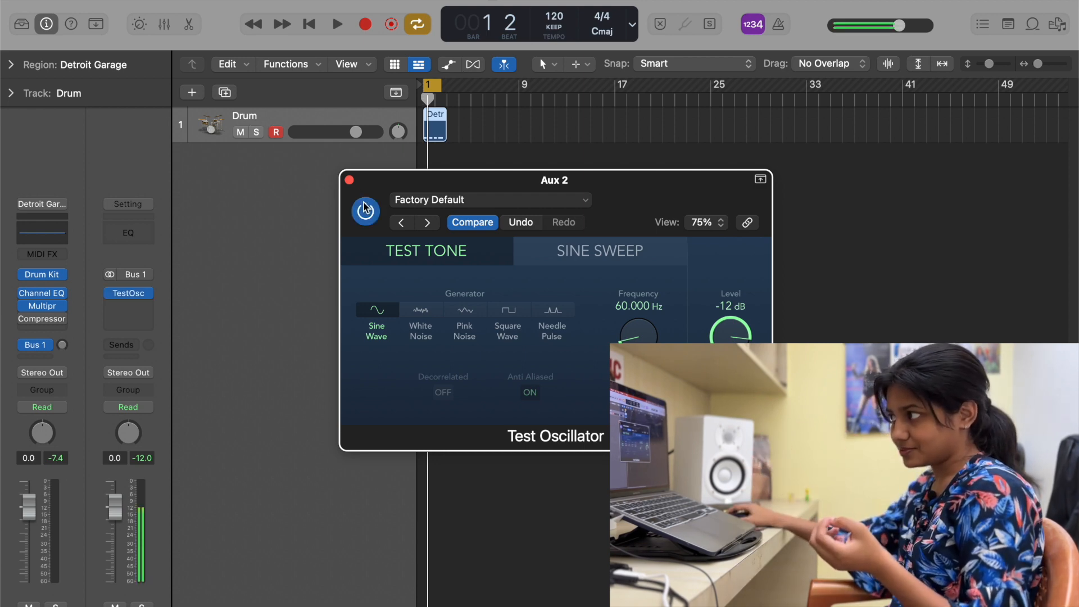
{"action": "left_click", "coordinate": [365, 209]}
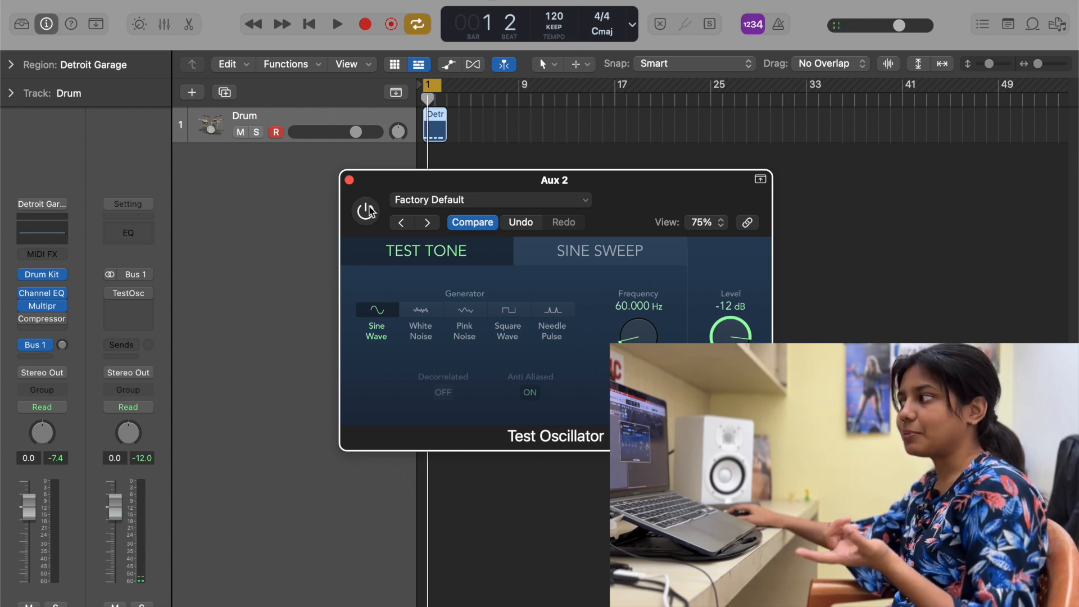
{"action": "left_click", "coordinate": [349, 180]}
Insert a Noise Gate below the Test Oscillator on the aux channel and reposition its window for a clear view.
{"action": "left_click", "coordinate": [128, 295]}
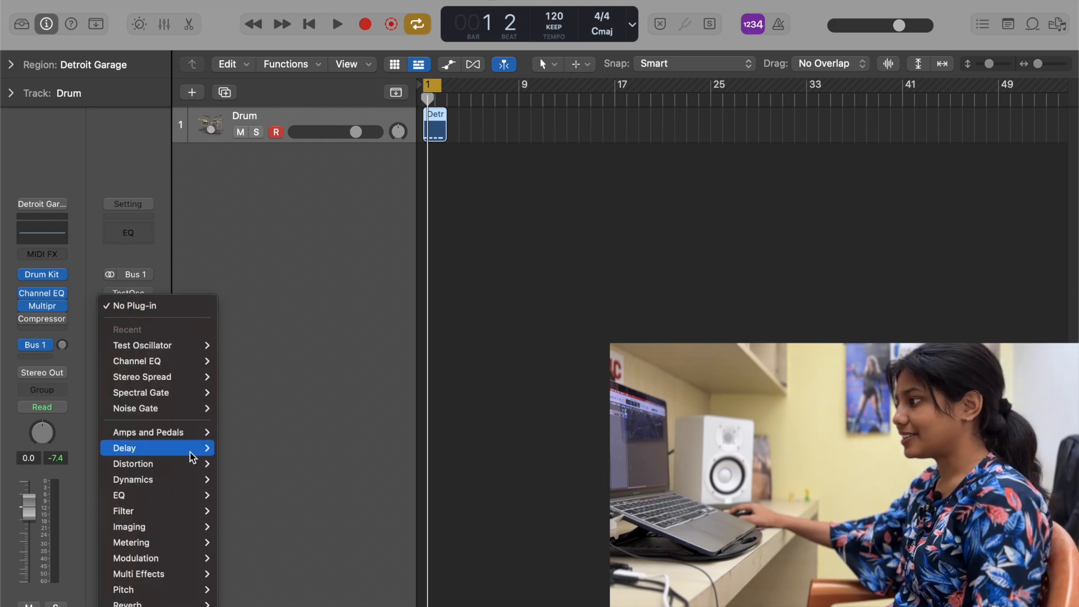
{"action": "mouse_move", "coordinate": [180, 479]}
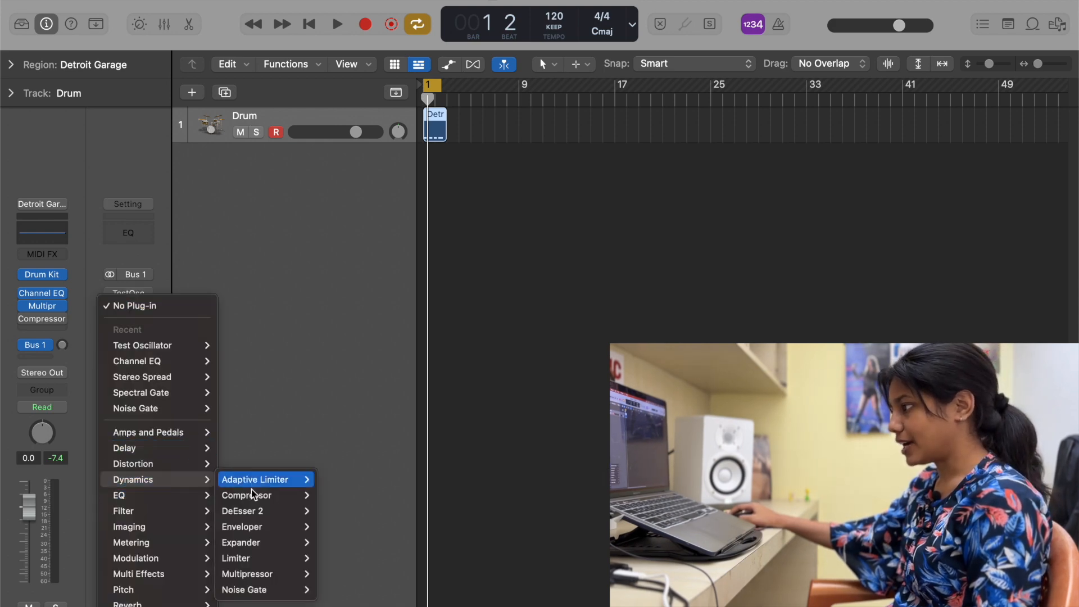
{"action": "mouse_move", "coordinate": [253, 590]}
{"action": "left_click", "coordinate": [337, 587]}
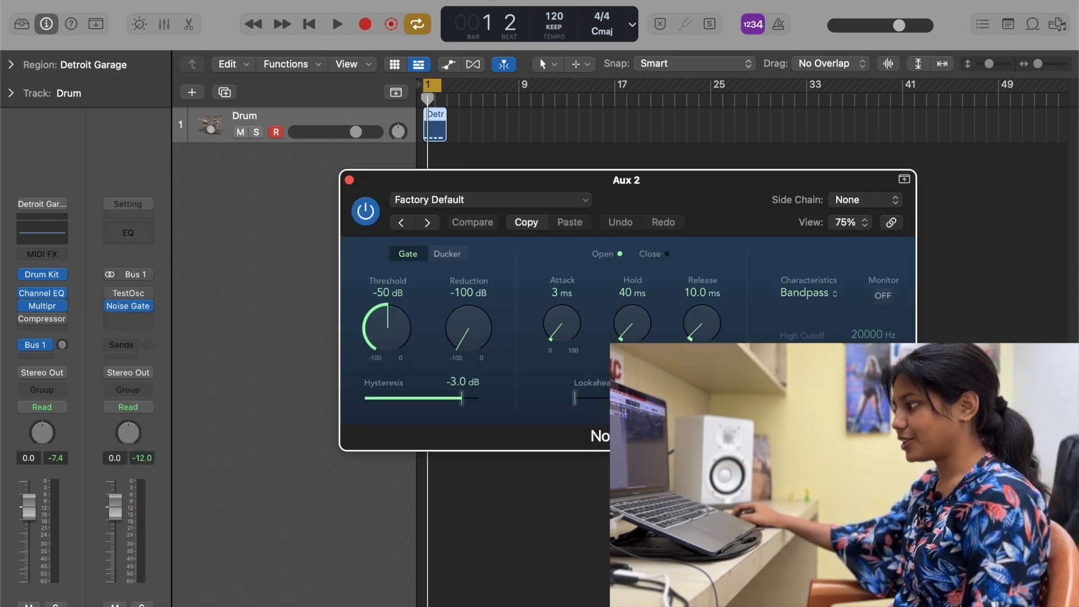
{"action": "left_click_drag", "start_coordinate": [675, 212], "coordinate": [573, 217]}
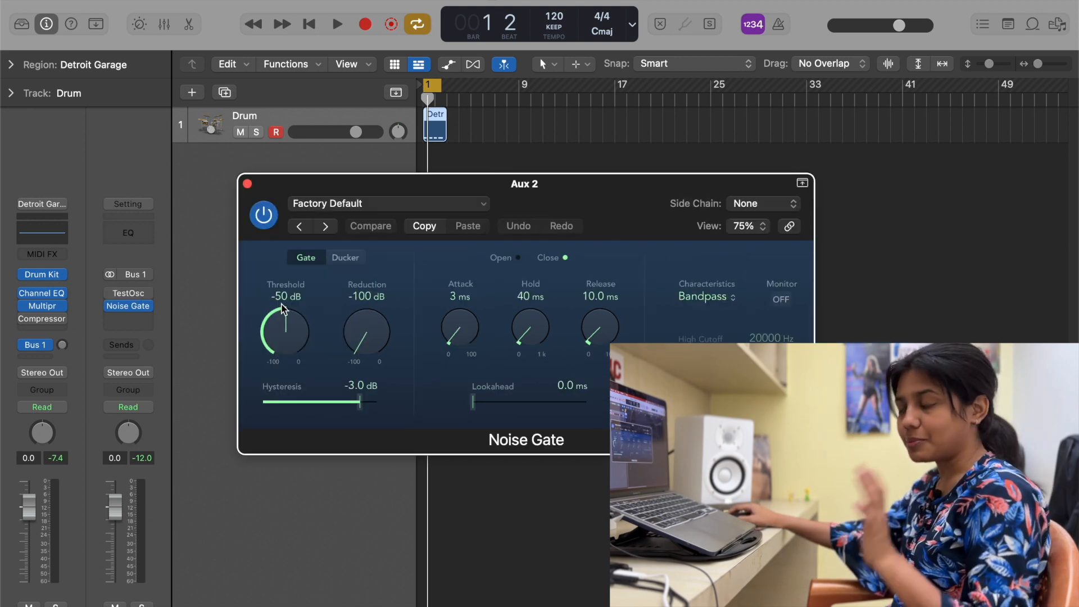
Re-enable the Test Oscillator and raise the Noise Gate threshold to -9 dB.
{"action": "left_click", "coordinate": [111, 293]}
{"action": "left_click_drag", "start_coordinate": [288, 331], "coordinate": [307, 272]}
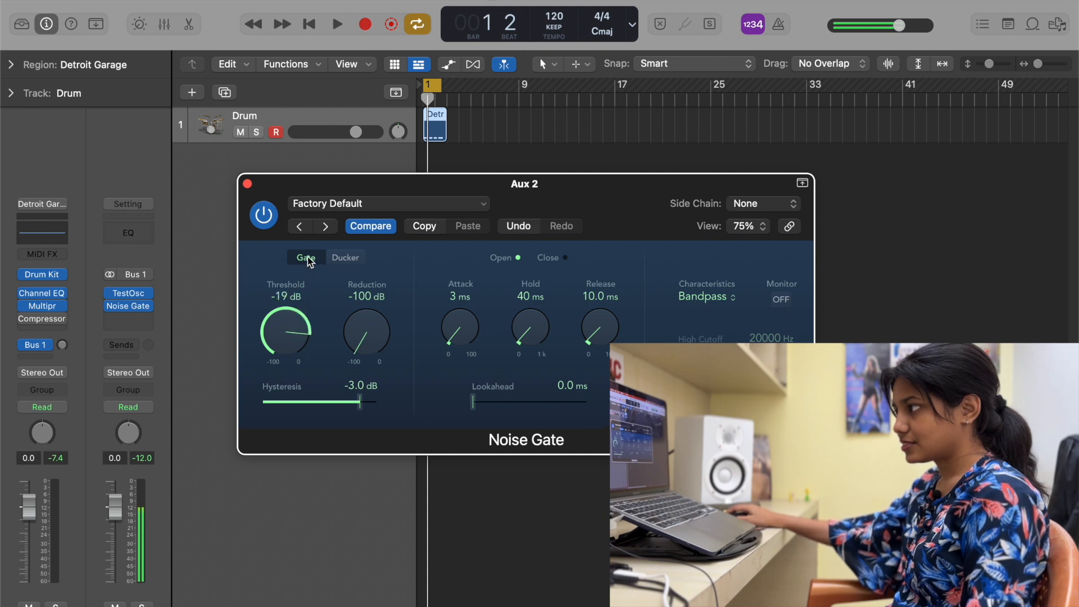
{"action": "left_click_drag", "start_coordinate": [311, 246], "coordinate": [285, 341]}
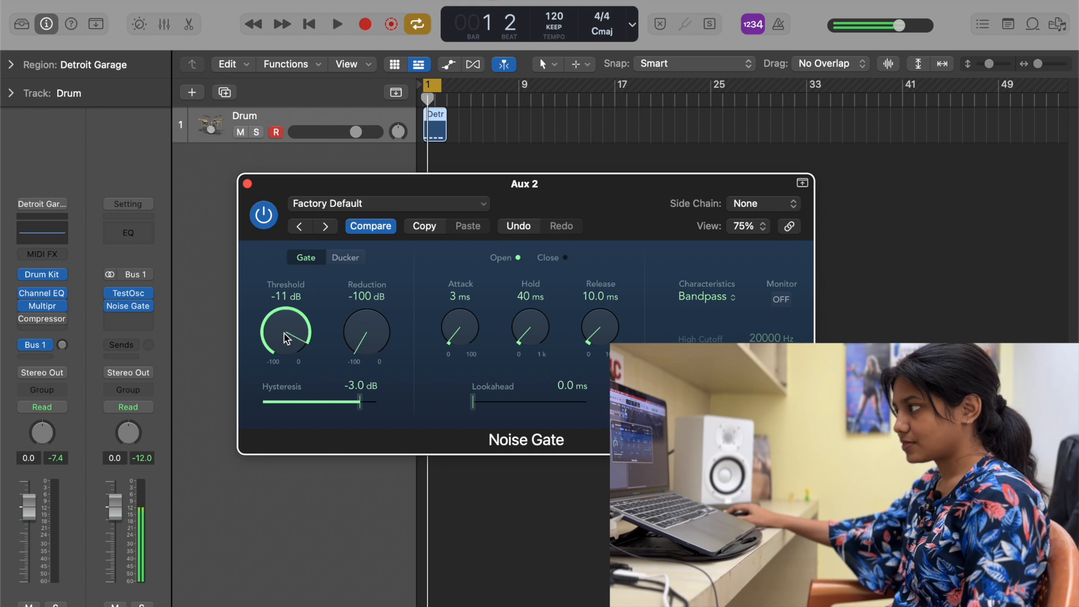
{"action": "left_click_drag", "start_coordinate": [285, 331], "coordinate": [286, 329]}
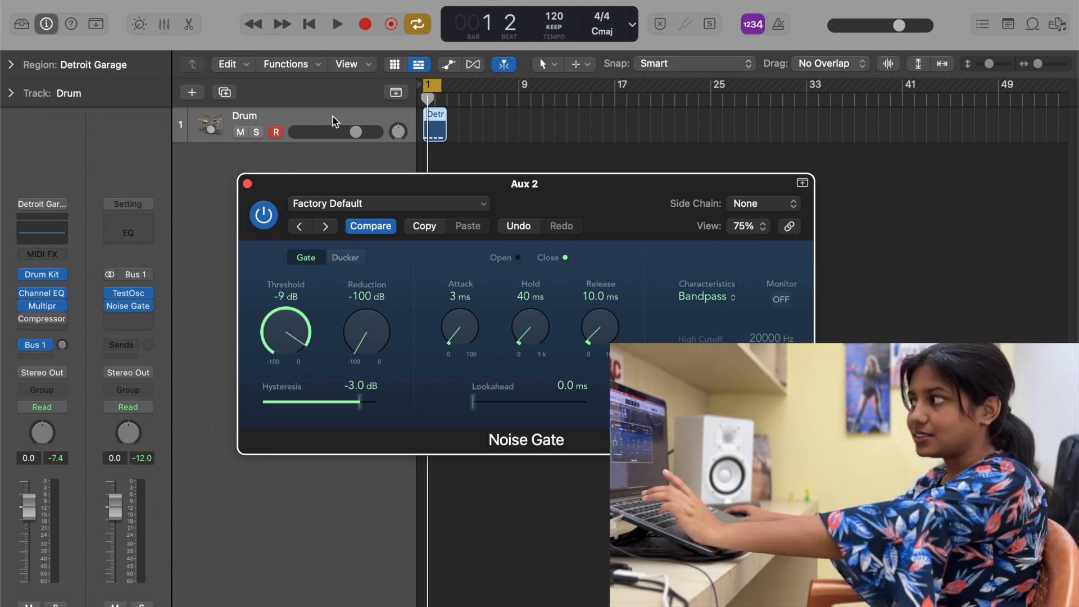
Set the Noise Gate's side chain source to the Drum instrument track (Inst 1).
{"action": "left_click", "coordinate": [760, 204]}
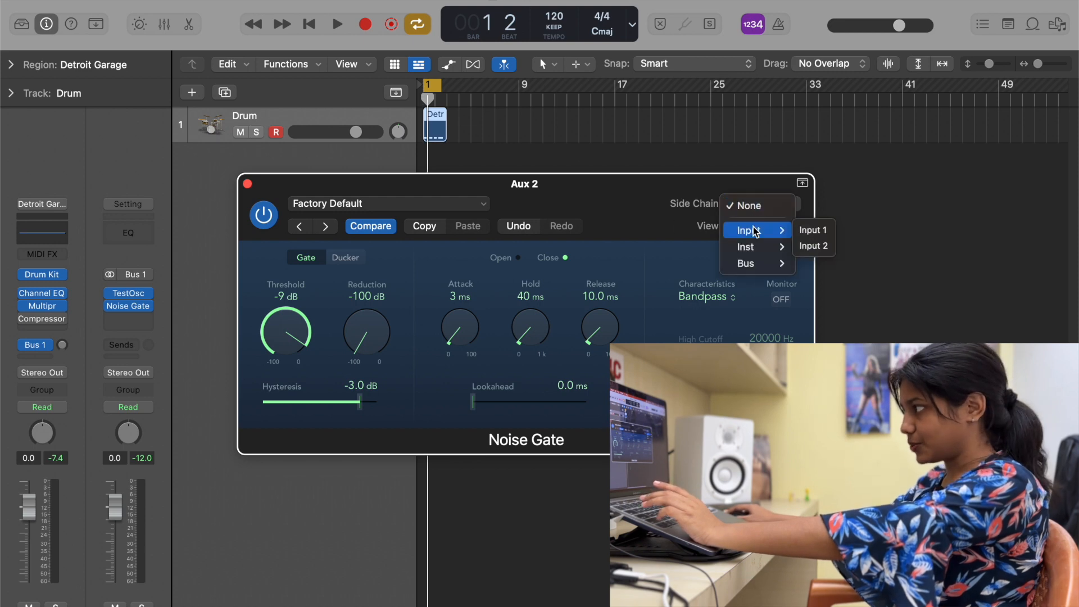
{"action": "mouse_move", "coordinate": [756, 248]}
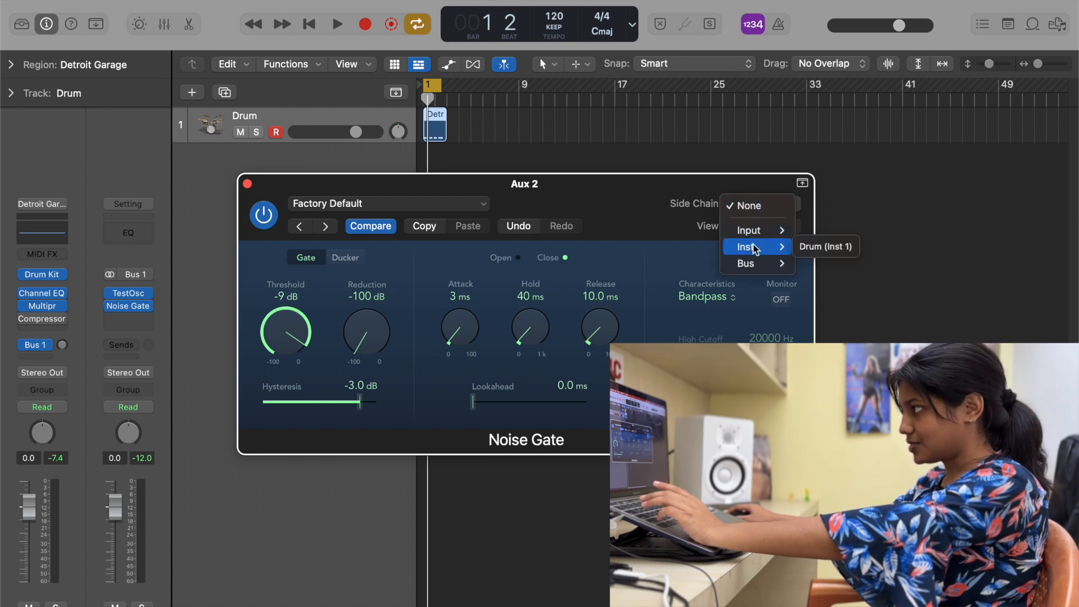
{"action": "left_click", "coordinate": [819, 246]}
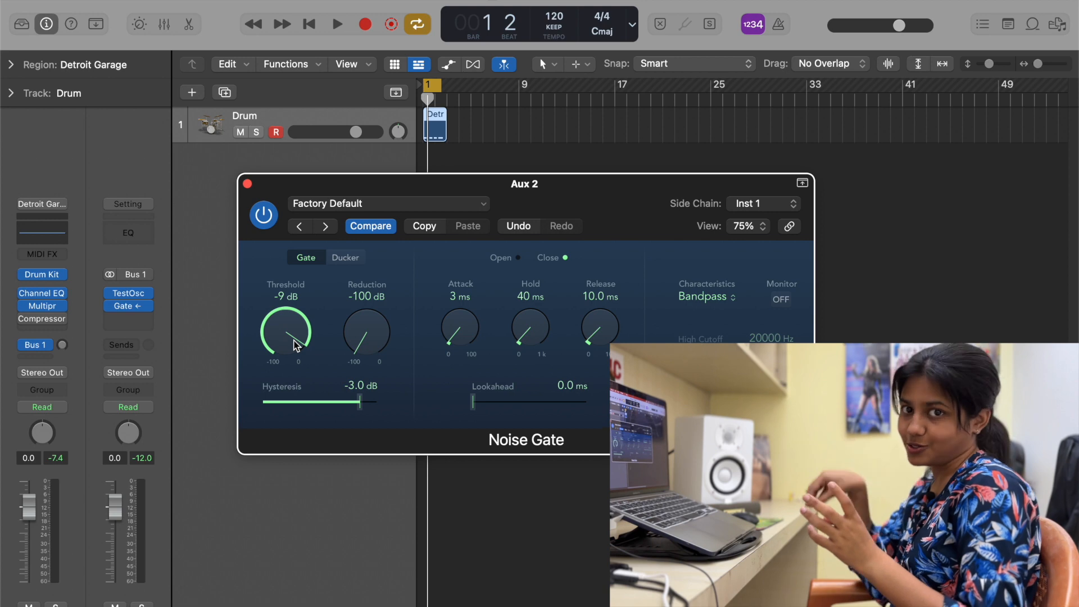
Solo the aux channel during loop playback and lower the Noise Gate threshold to -13 dB.
{"action": "key", "text": "space"}
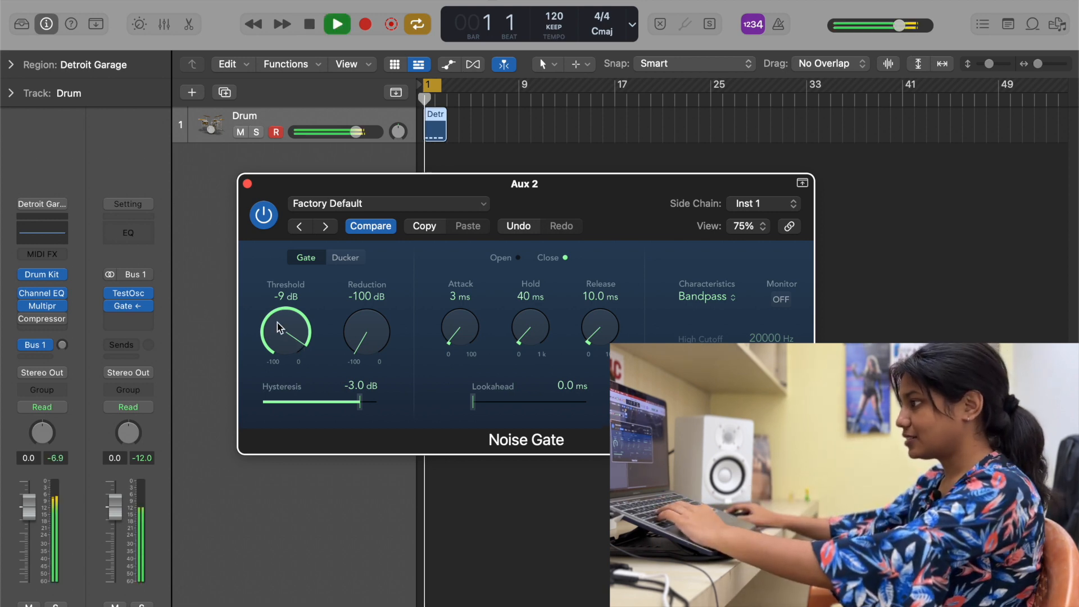
{"action": "left_click", "coordinate": [141, 604]}
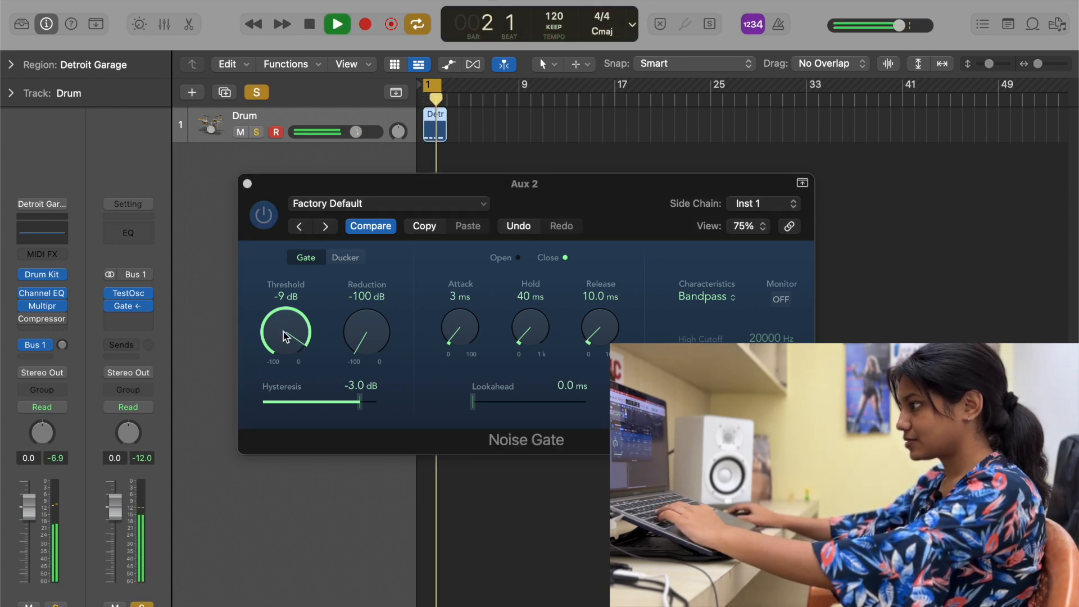
{"action": "left_click_drag", "start_coordinate": [288, 325], "coordinate": [287, 335]}
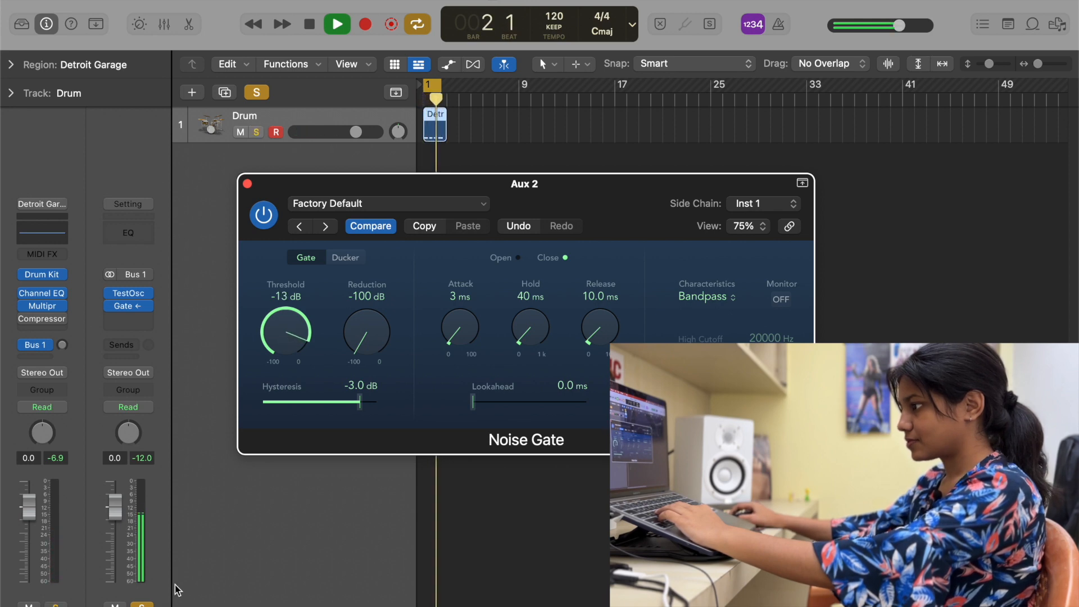
{"action": "key", "text": "space"}
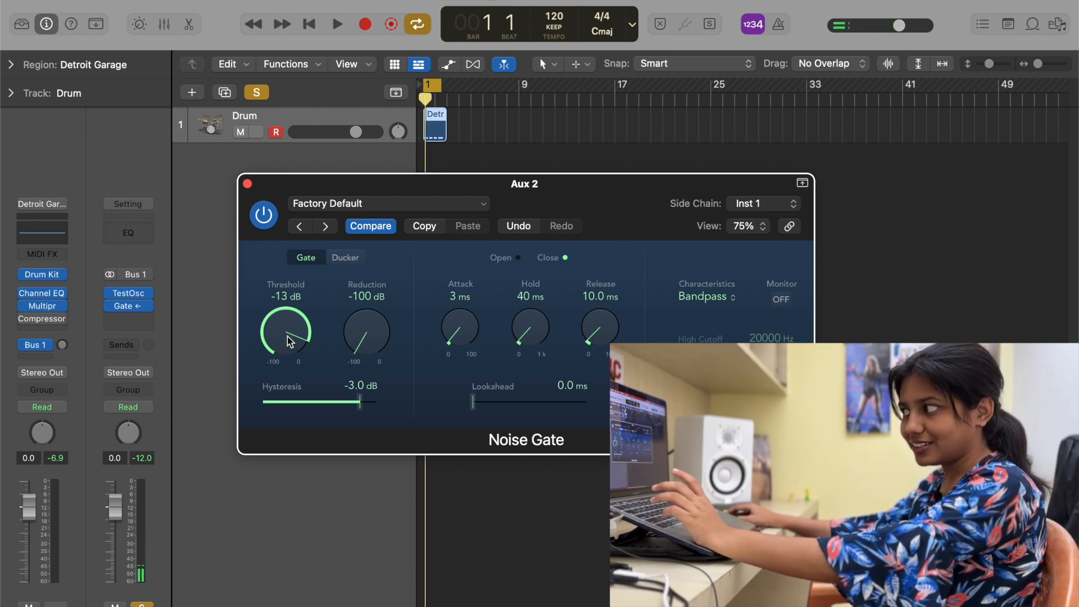
Play the loop with the aux soloed to check how the drums trigger the gated tone.
{"action": "key", "text": "s"}
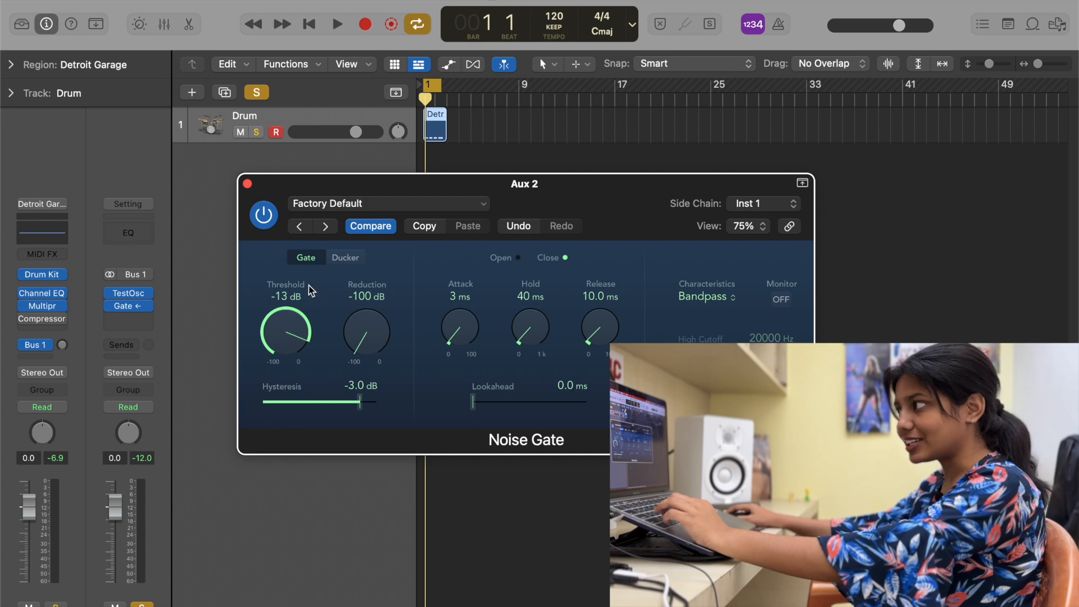
{"action": "key", "text": "space"}
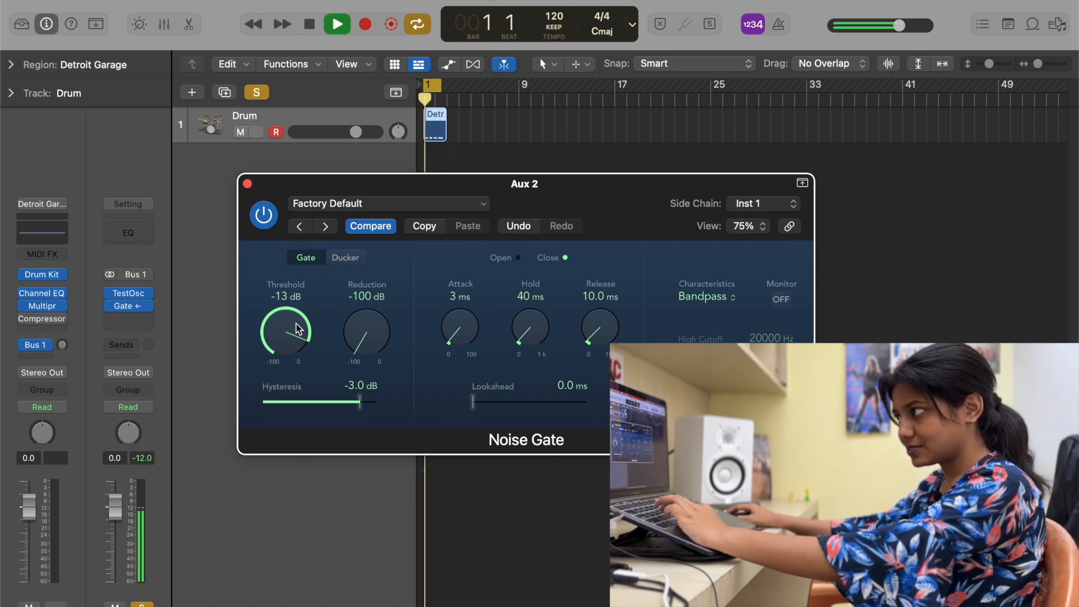
{"action": "key", "text": "space"}
Open the drum region's notes, delete two kick notes, adjust the remaining second kick, and close the editor.
{"action": "double_click", "coordinate": [438, 135]}
{"action": "left_click", "coordinate": [458, 484]}
{"action": "key", "text": "Delete"}
{"action": "left_click", "coordinate": [521, 483]}
{"action": "key", "text": "Delete"}
{"action": "left_click_drag", "start_coordinate": [487, 489], "coordinate": [497, 487]}
{"action": "left_click", "coordinate": [548, 485]}
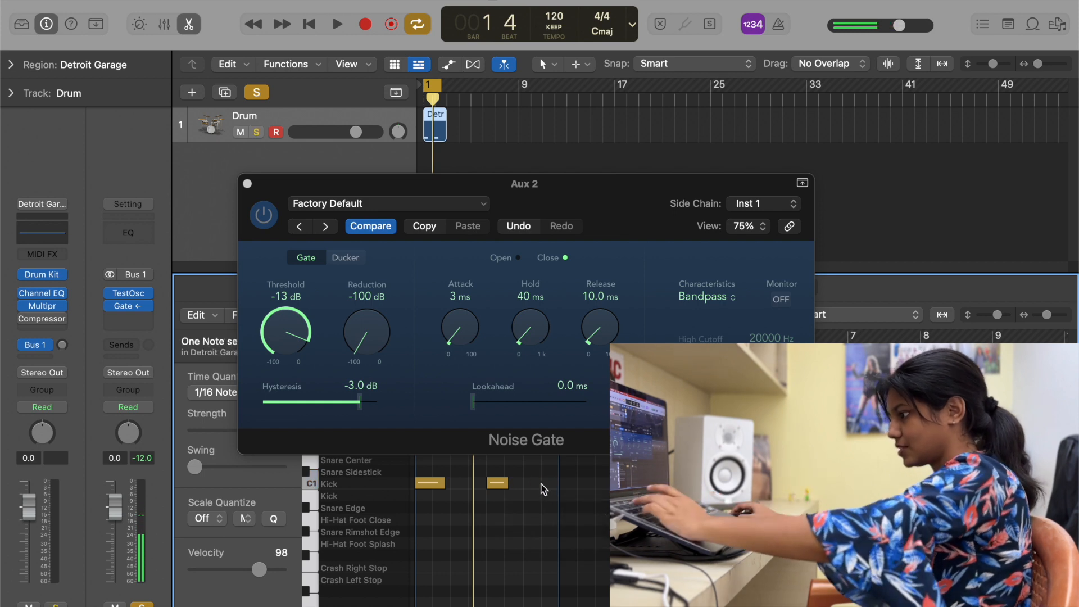
{"action": "key", "text": "e"}
Extend the cycle range to the end of the drum region while playing the edited loop.
{"action": "key", "text": "space"}
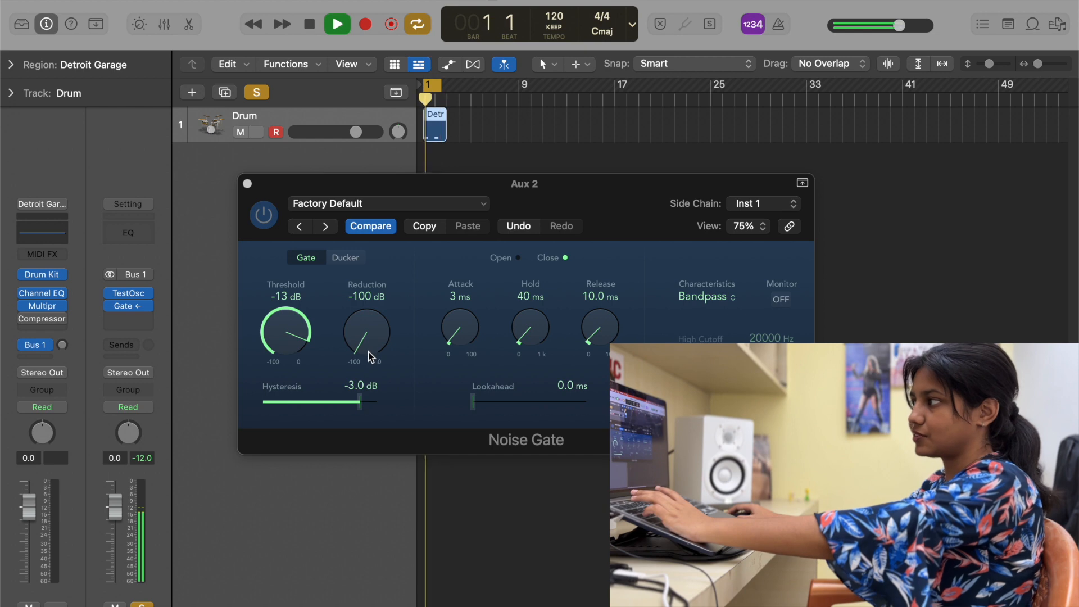
{"action": "left_click_drag", "start_coordinate": [441, 89], "coordinate": [447, 92]}
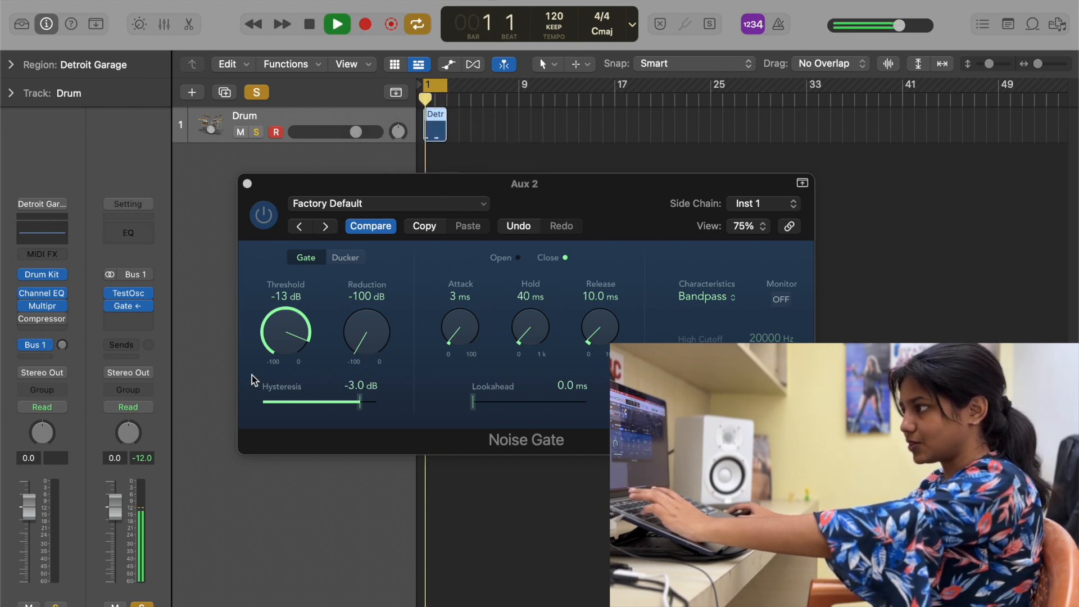
{"action": "key", "text": "space"}
Raise the Drum track's send level to Bus 1 while the loop plays, and stop playback.
{"action": "key", "text": "space"}
{"action": "left_click_drag", "start_coordinate": [65, 348], "coordinate": [70, 342]}
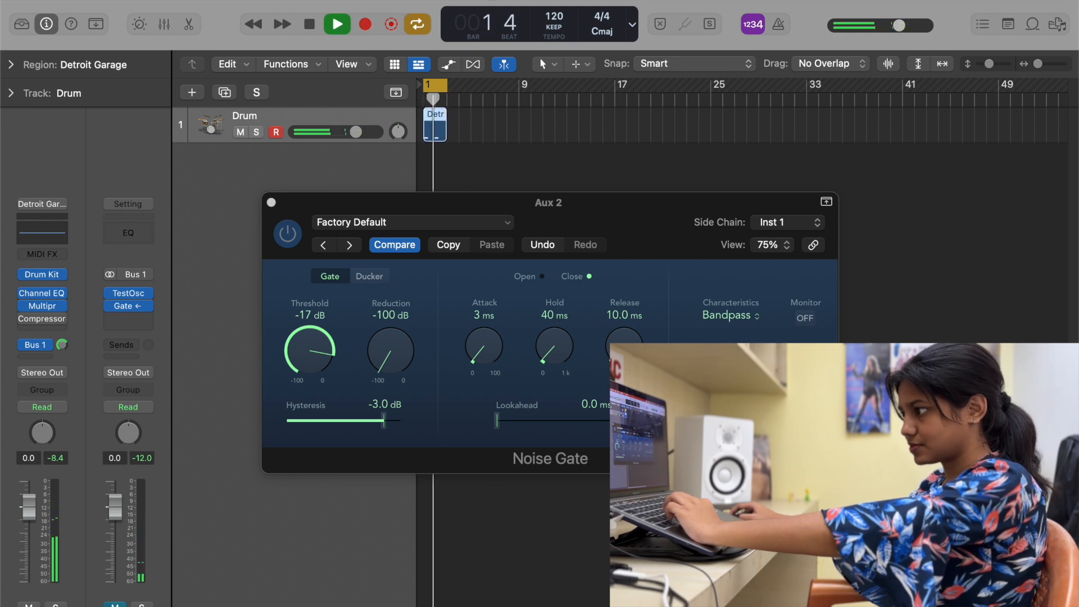
{"action": "key", "text": "space"}
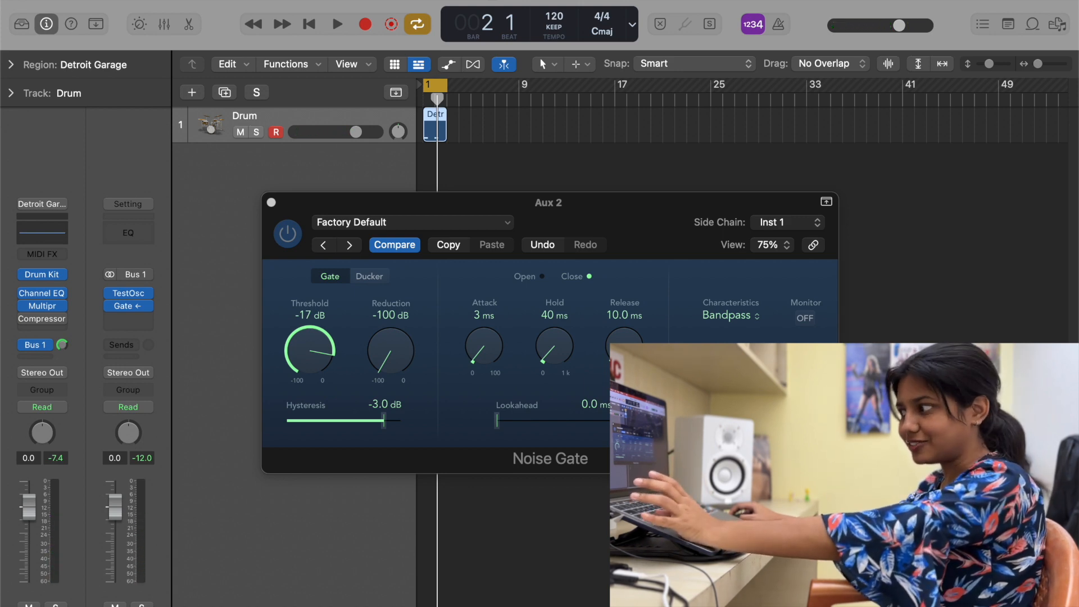
Compare the drum loop with the aux channel muted and unmuted during playback.
{"action": "left_click", "coordinate": [114, 606]}
{"action": "key", "text": "space"}
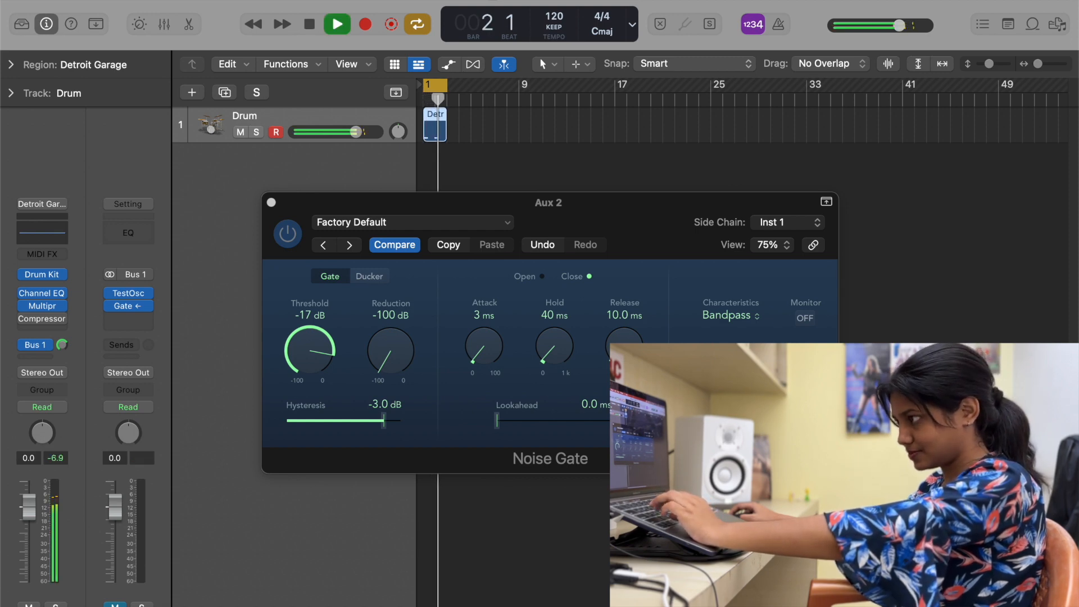
{"action": "left_click", "coordinate": [118, 603]}
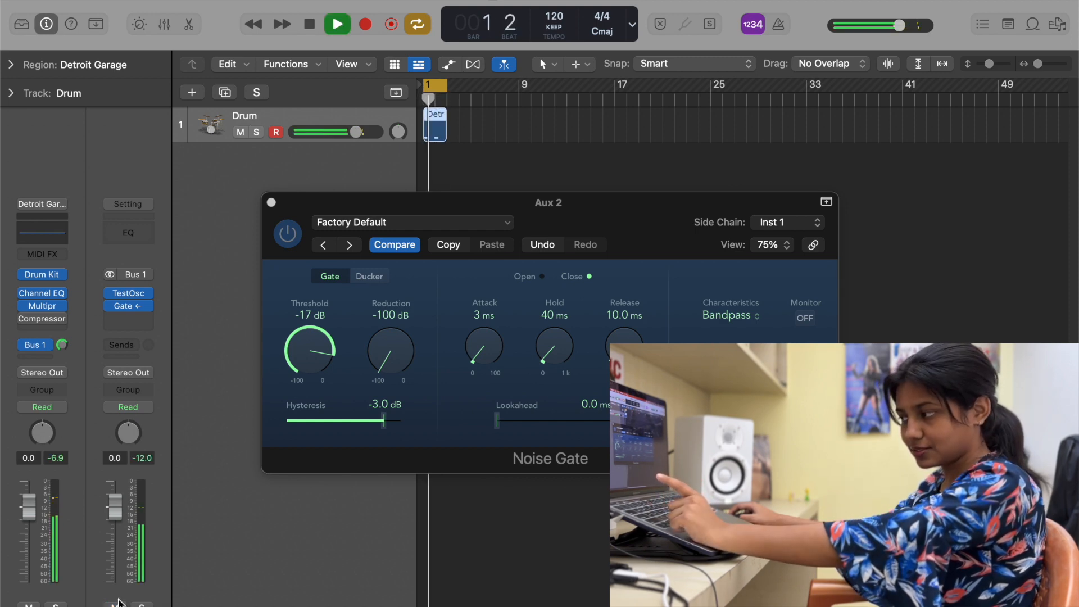
{"action": "key", "text": "space"}
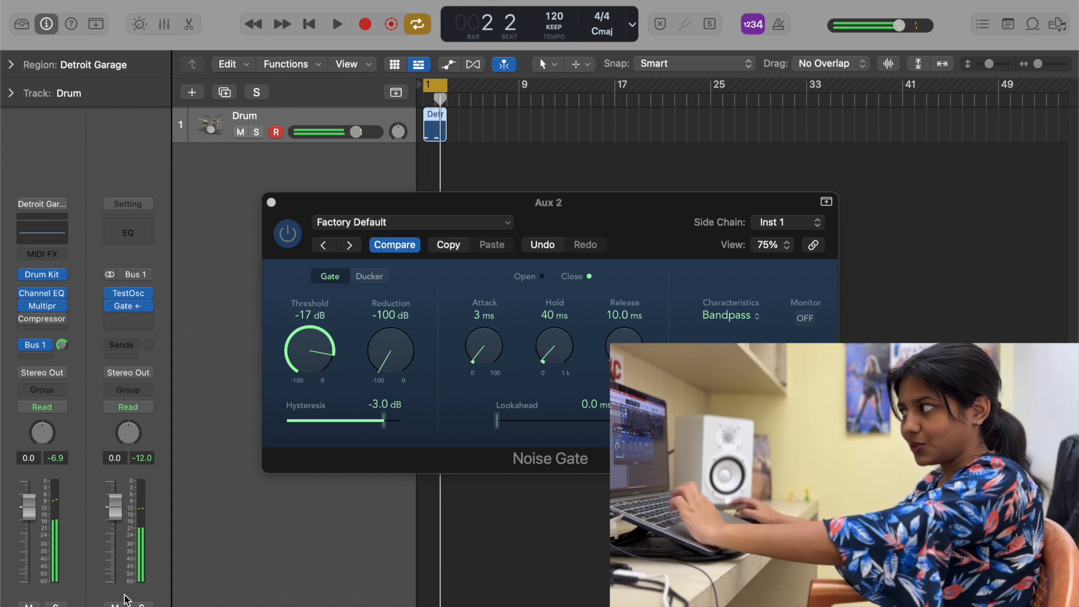